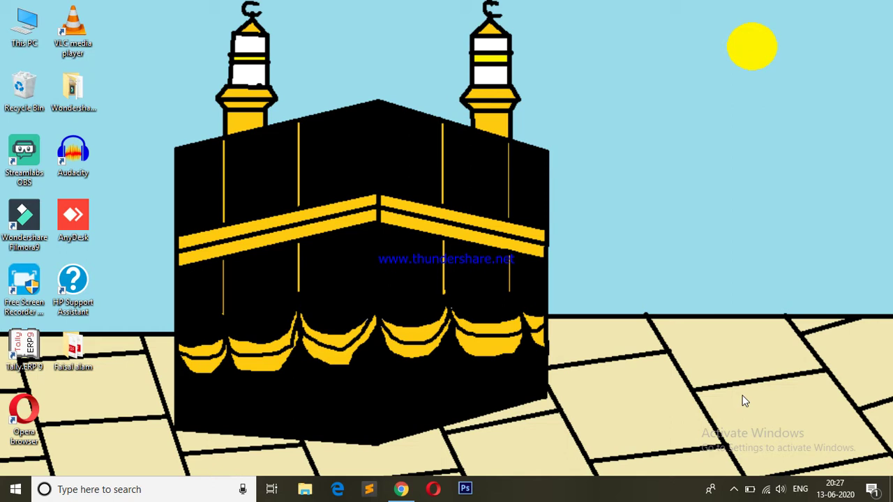
click(734, 489)
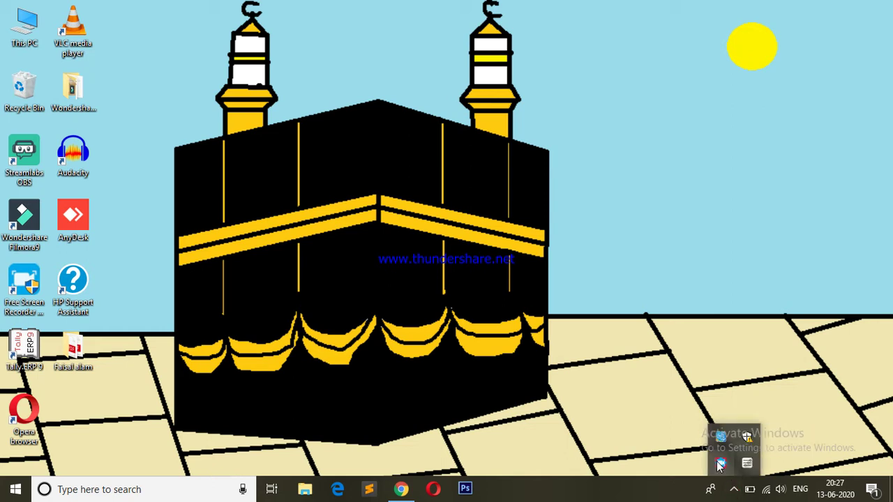
click(722, 467)
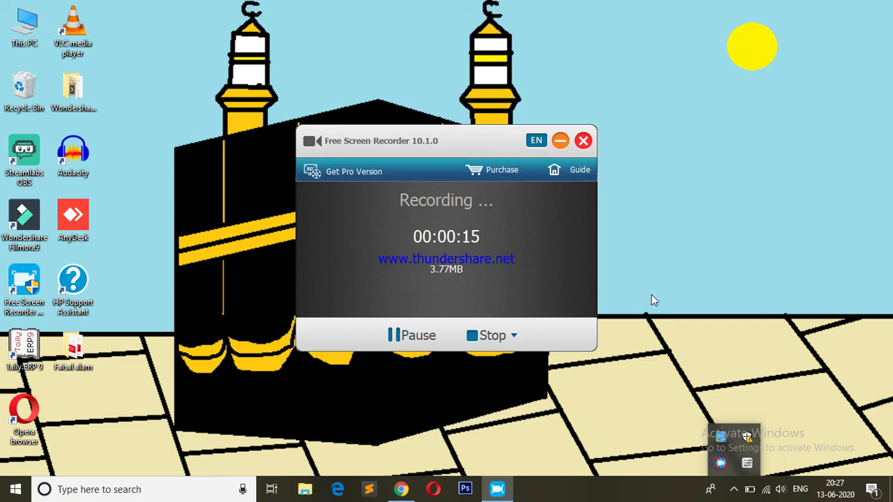
click(560, 140)
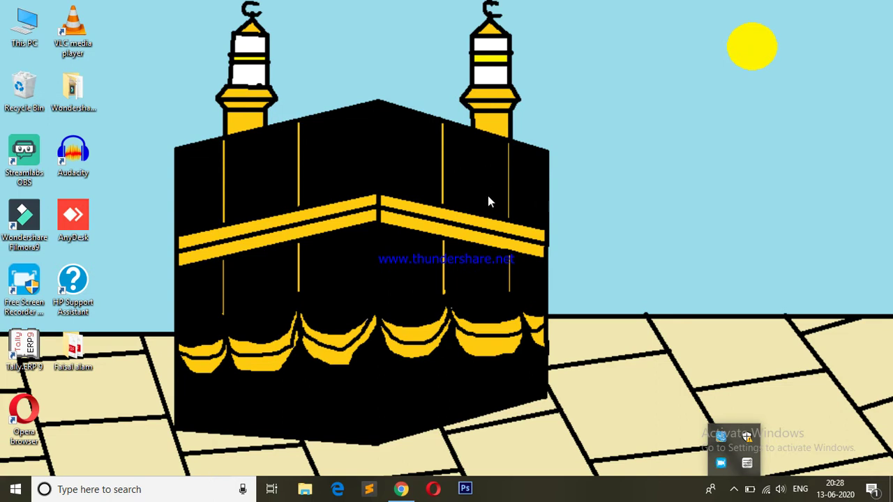
click(482, 255)
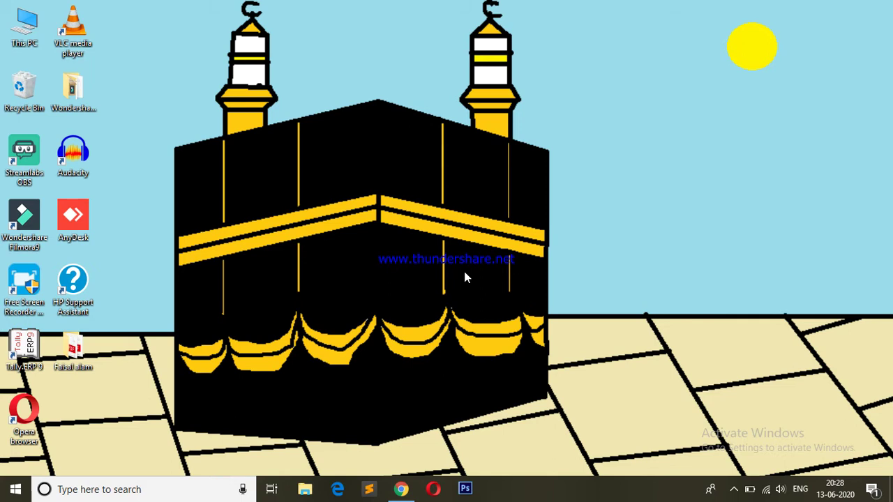
- Switch to Chrome, examine the DNS_PROBE_FINISHED_NXDOMAIN error screenshot, and minimize the browser
click(401, 490)
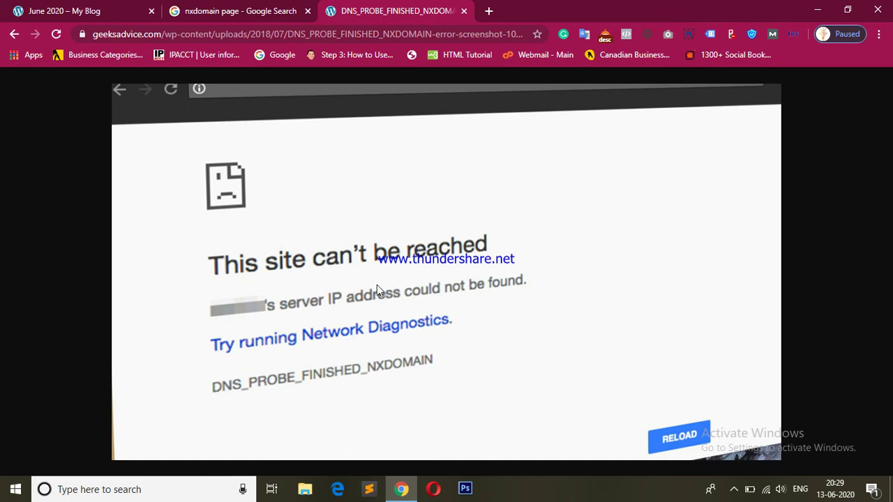
click(818, 10)
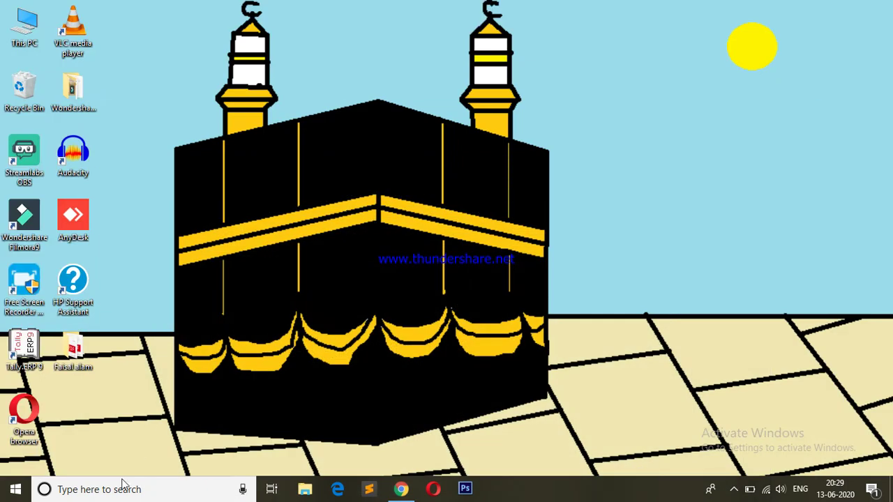
- Search Windows for "control panel" and open the Control Panel
click(117, 490)
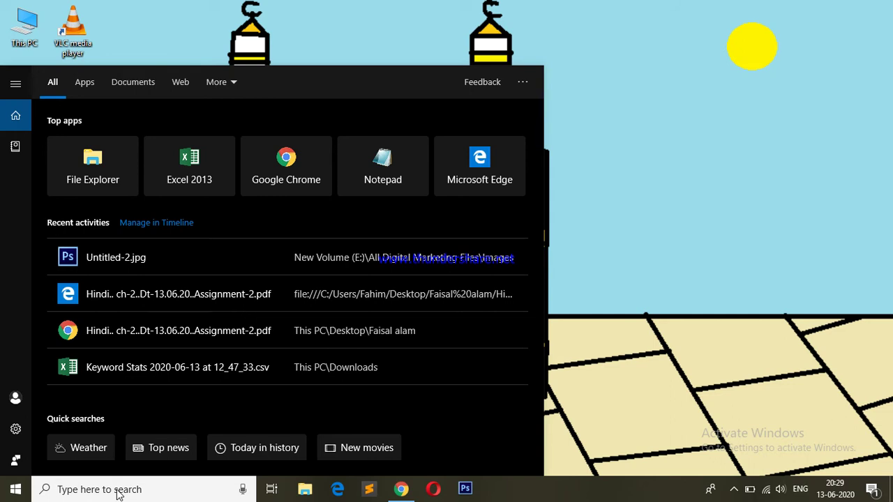
text(cont)
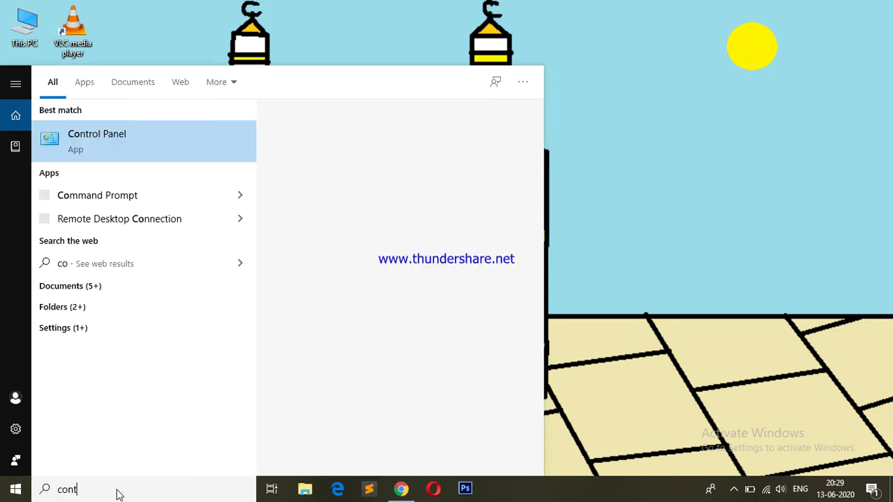
text(rol panel)
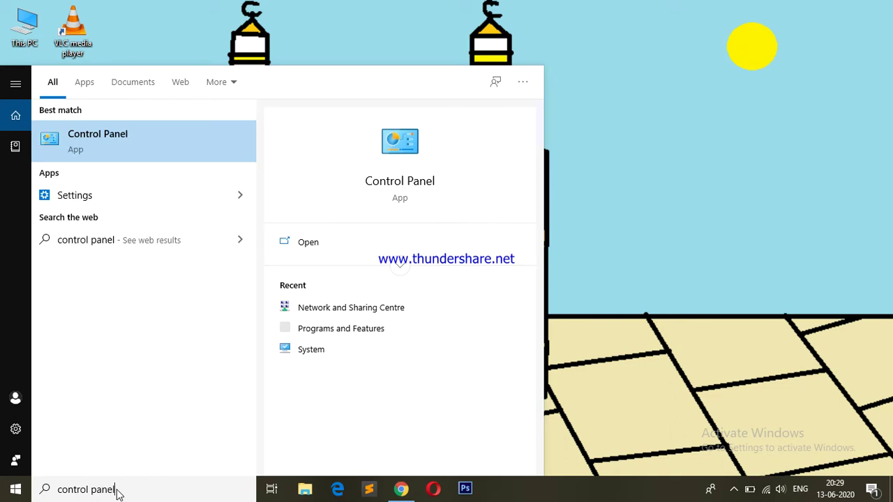
key(Return)
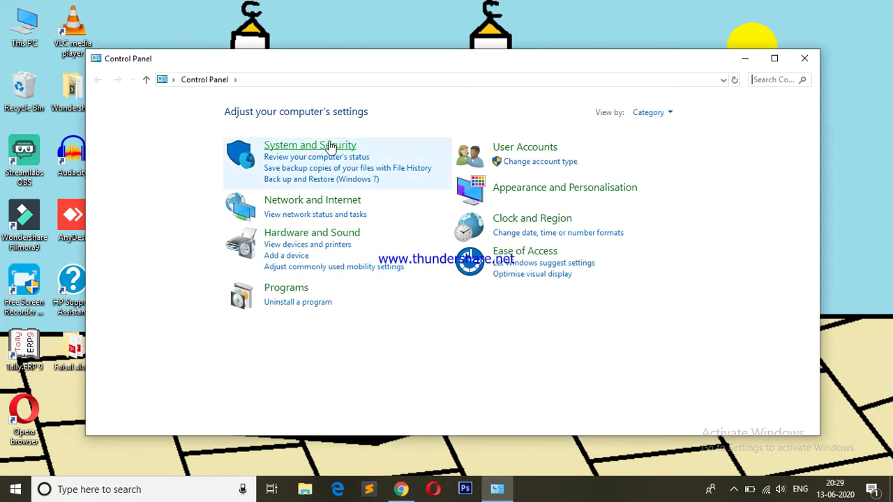
- Open the network adapter settings through Network and Internet and the Network and Sharing Centre
click(300, 204)
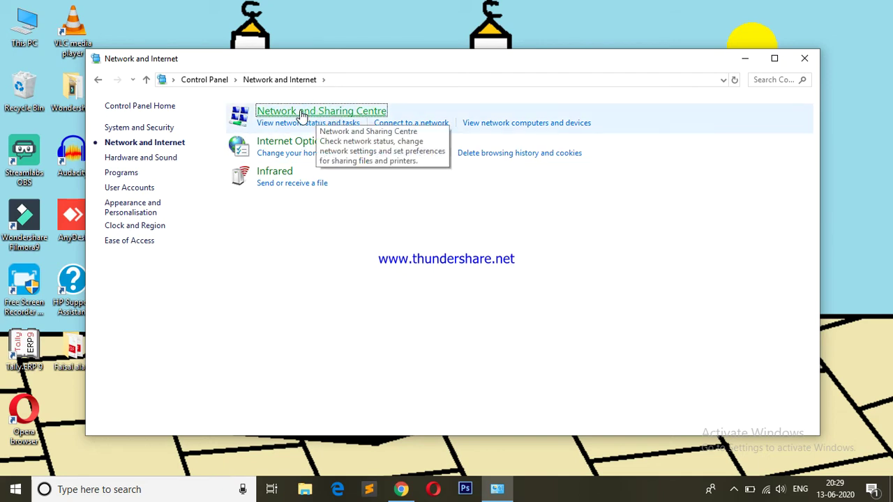
click(509, 309)
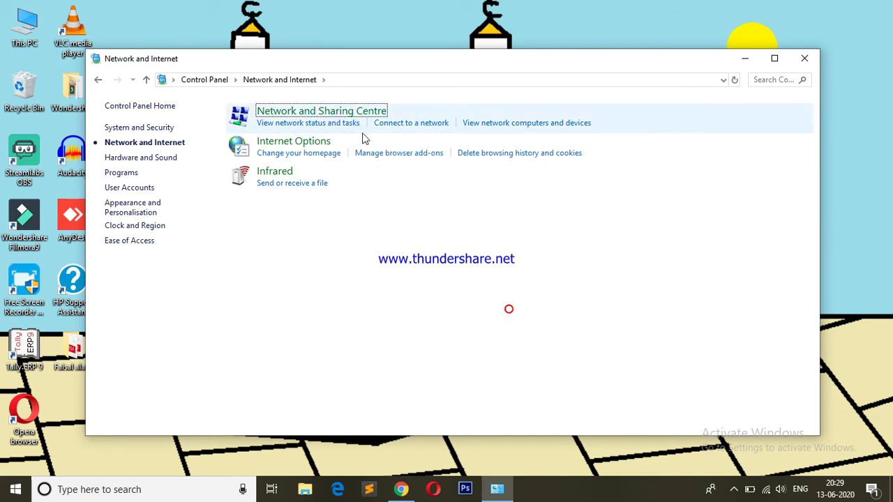
click(302, 112)
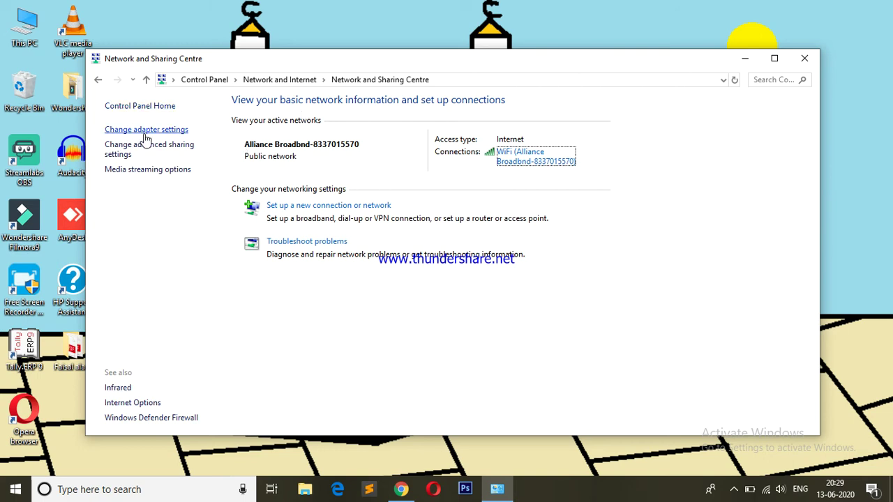
click(139, 132)
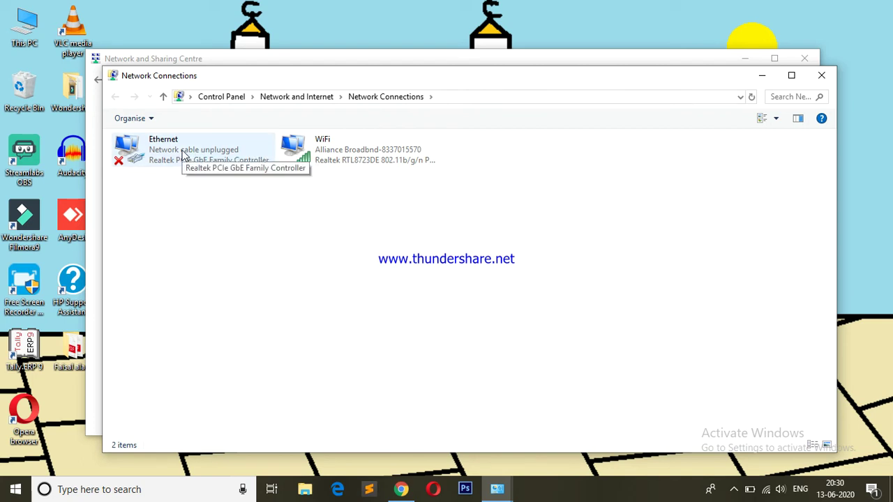
- Set the WiFi adapter's IPv4 DNS servers to 8.8.8.8 preferred and 8.8.4.4 alternative, save, and close the network windows
right_click(343, 149)
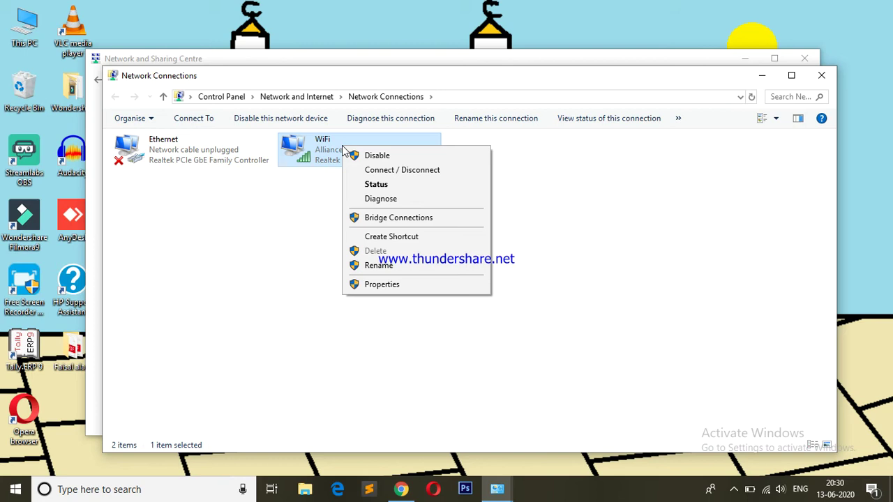
click(386, 286)
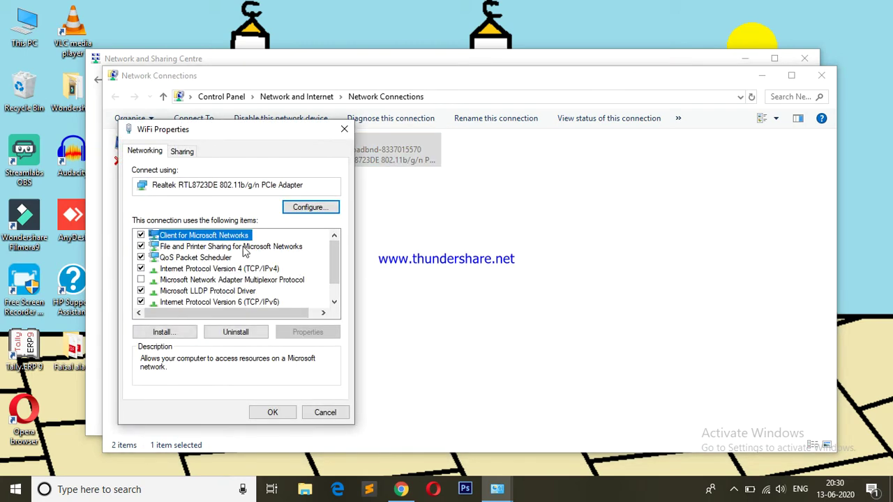
drag(339, 257, 338, 253)
double_click(194, 270)
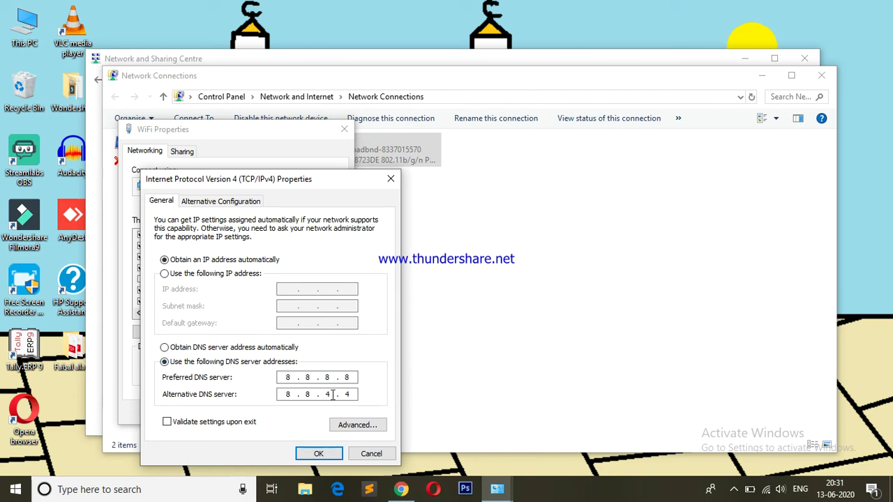
click(319, 455)
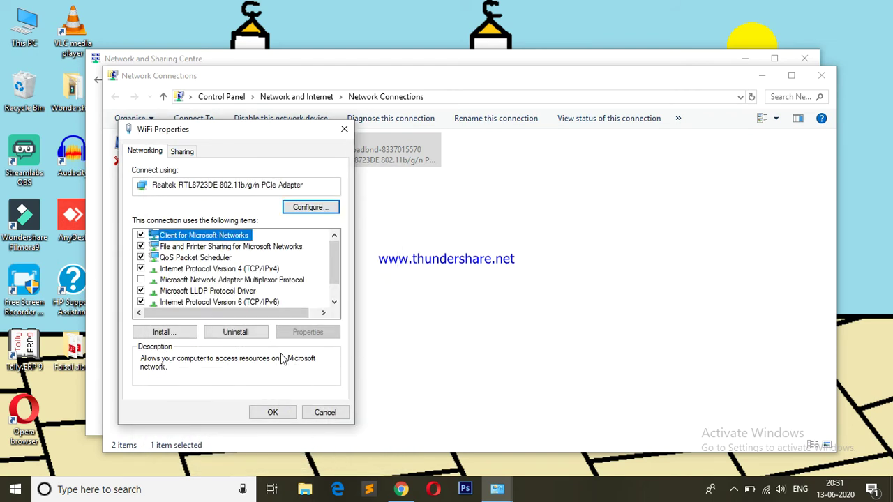
click(272, 412)
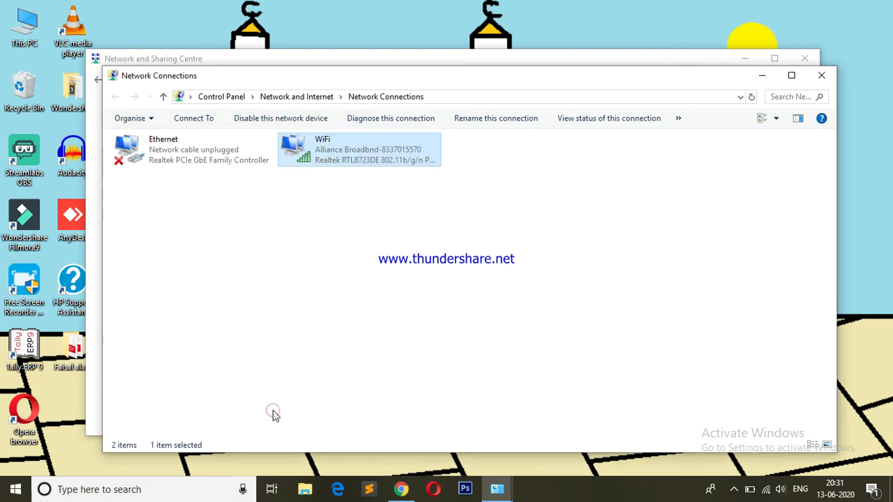
click(823, 75)
click(803, 58)
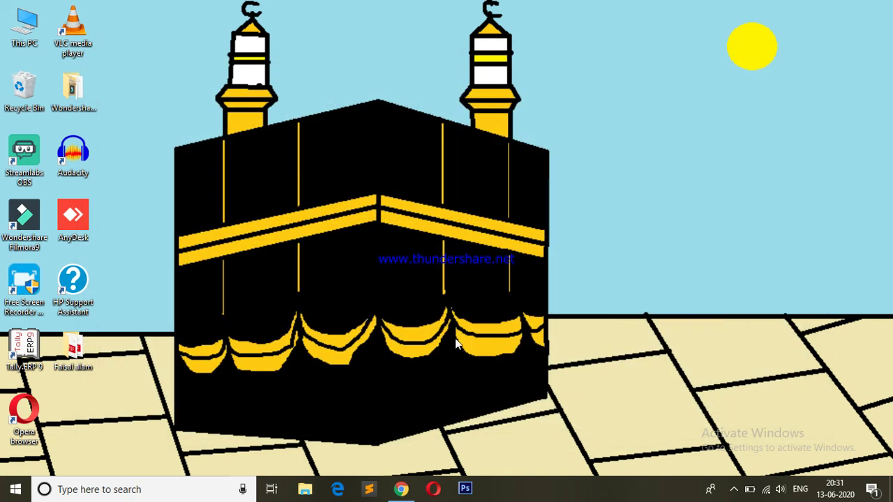
click(402, 491)
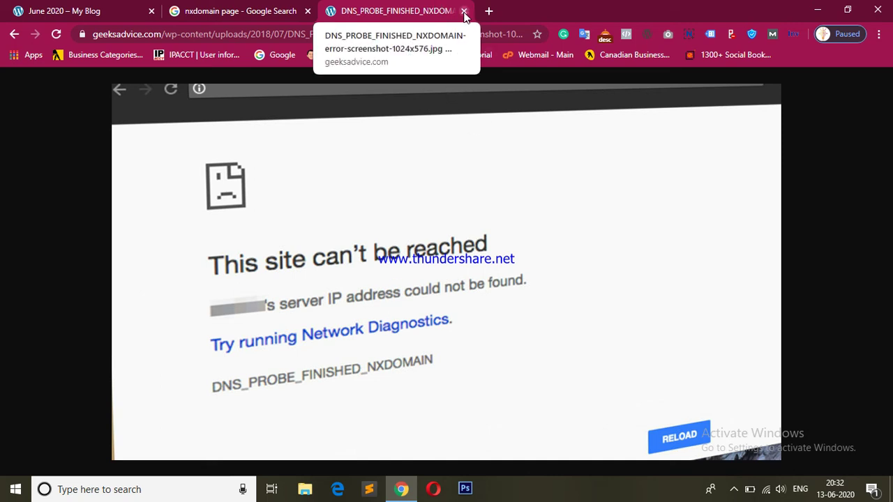
click(487, 12)
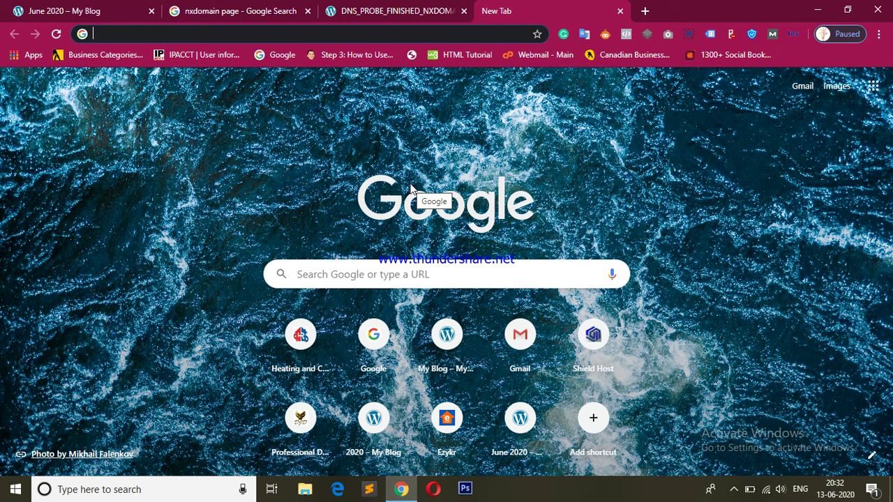
text(www.)
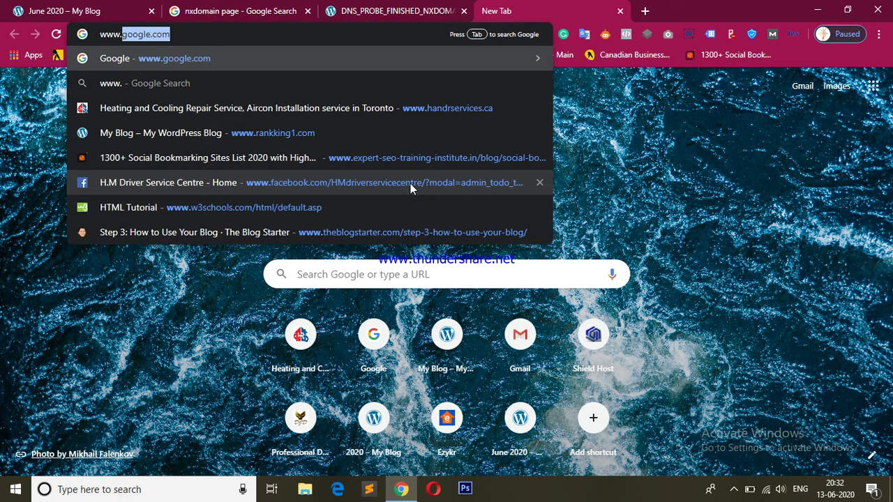
text(rankking)
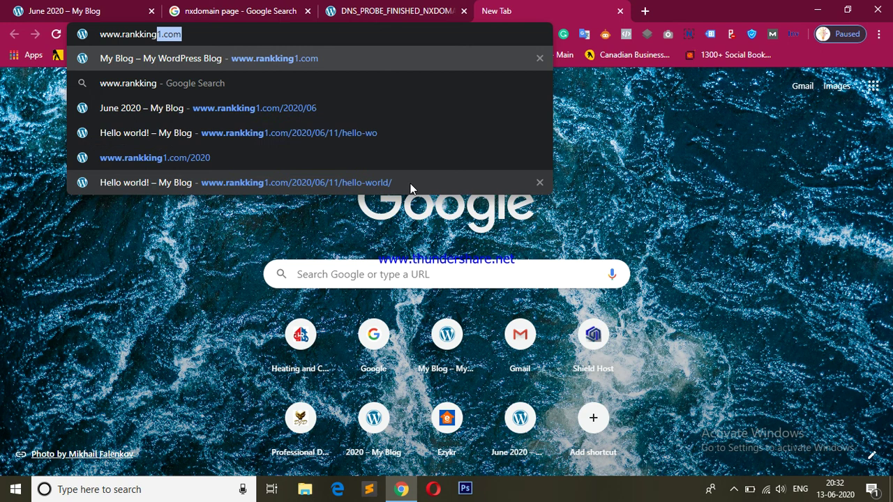
text(1.com)
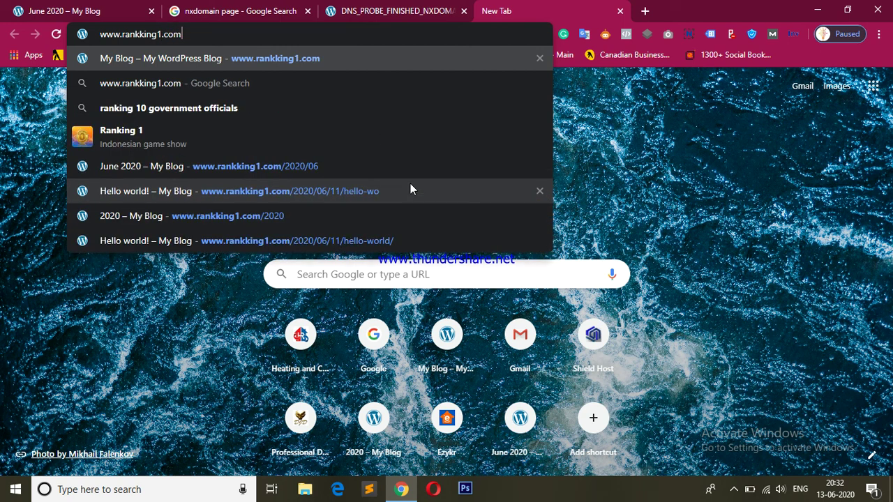
key(Return)
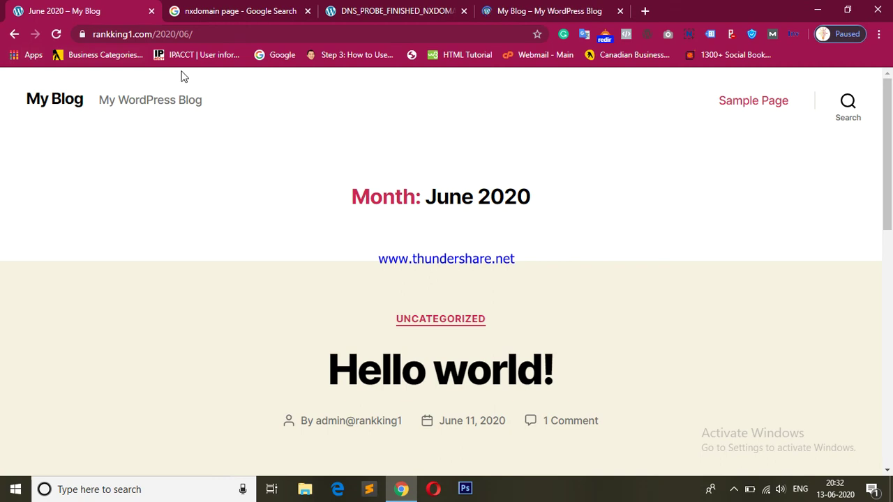
- Check the rankking1.com home page, close its tab and minimize the browser
click(533, 15)
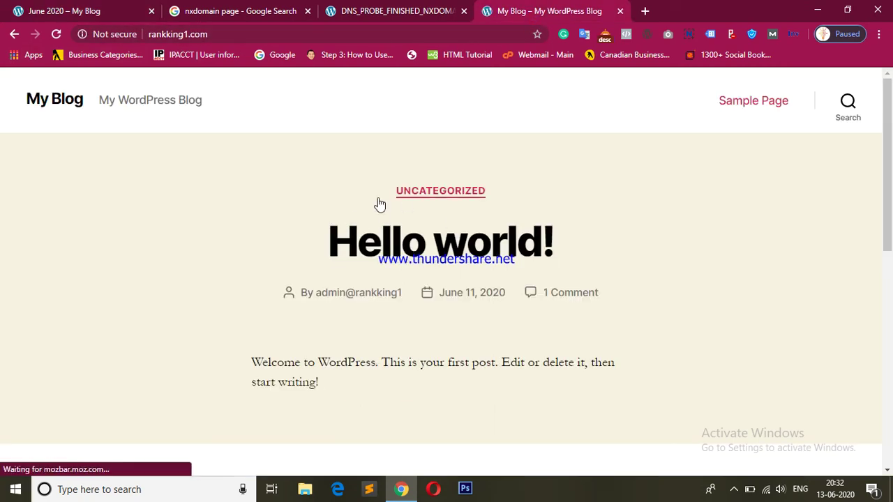
mouse_move(889, 170)
mouse_down()
mouse_move(888, 251)
mouse_move(889, 175)
mouse_up()
click(620, 10)
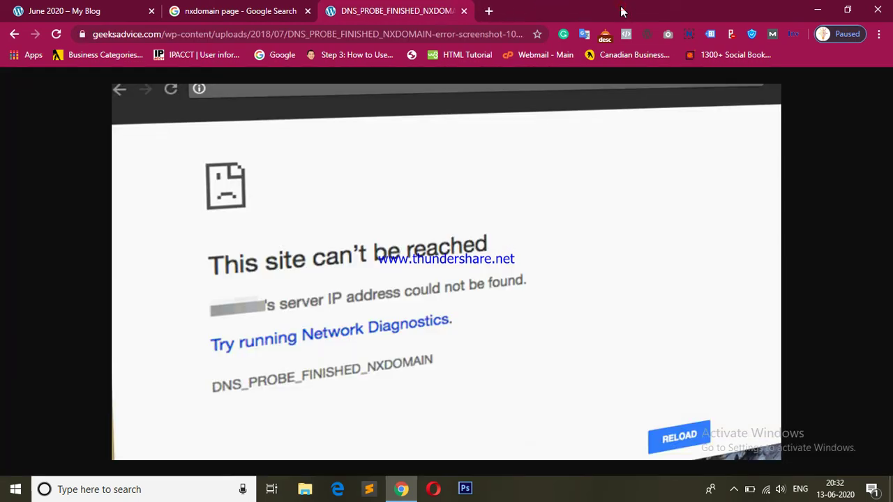
click(819, 11)
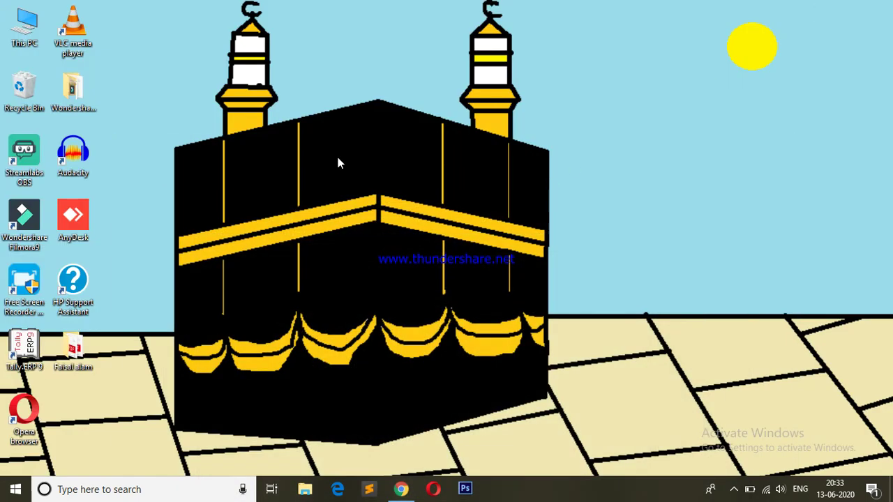
right_click(281, 170)
click(317, 208)
click(735, 490)
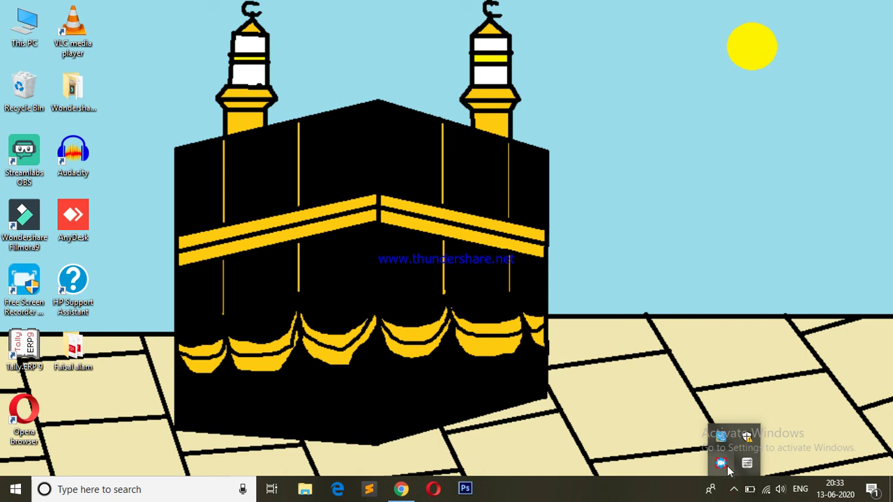
click(721, 462)
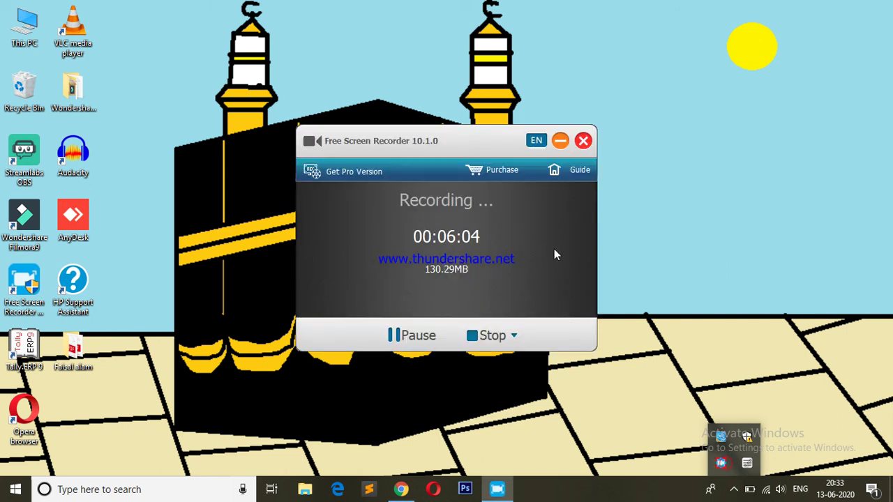